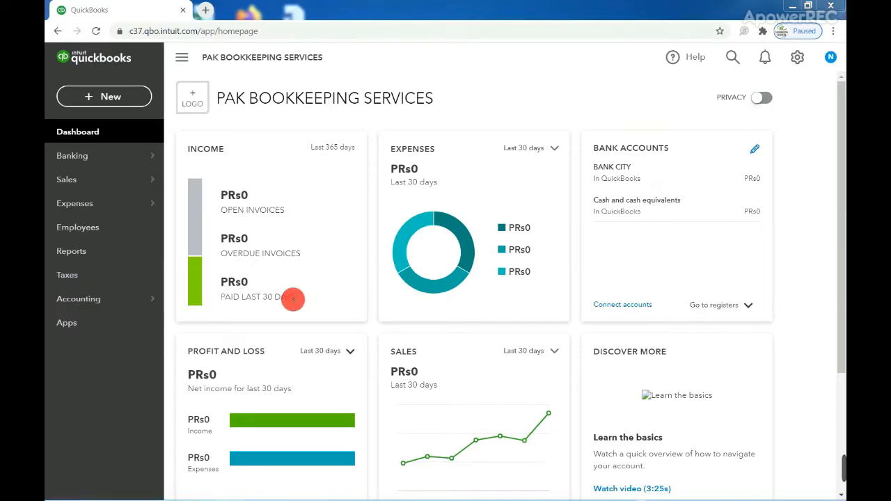
Open the gear settings menu from the PAK Bookkeeping Services dashboard
{"action": "mouse_move", "coordinate": [132, 301]}
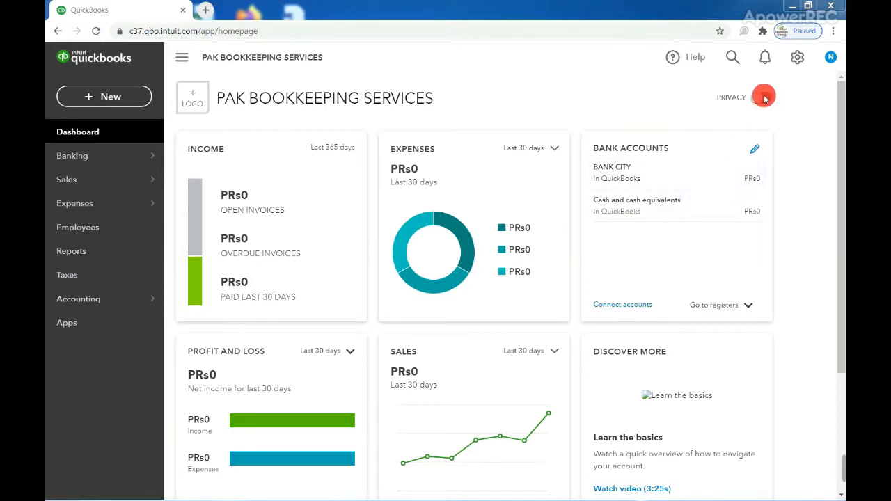
{"action": "left_click", "coordinate": [796, 62]}
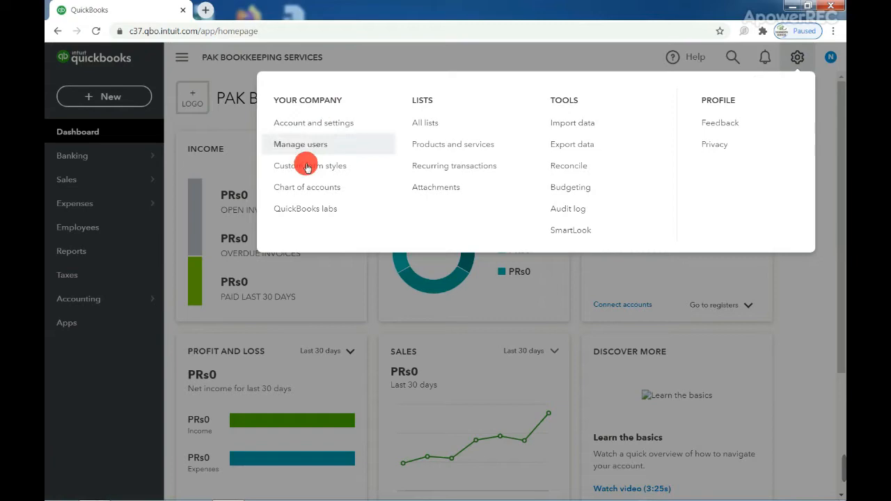
Go to the Chart of Accounts and scroll through the full account list
{"action": "left_click", "coordinate": [349, 189]}
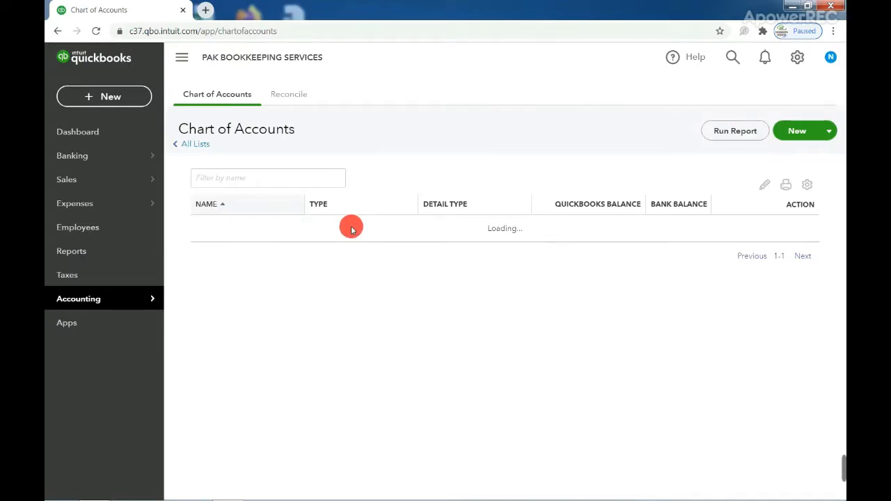
{"action": "scroll", "coordinate": [355, 240], "scroll_direction": "down", "scroll_amount": 5}
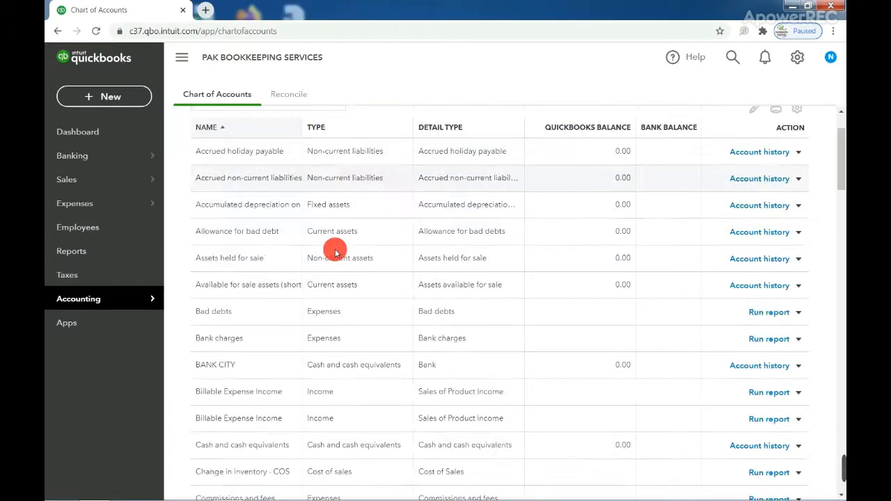
{"action": "scroll", "coordinate": [335, 251], "scroll_direction": "down", "scroll_amount": 20}
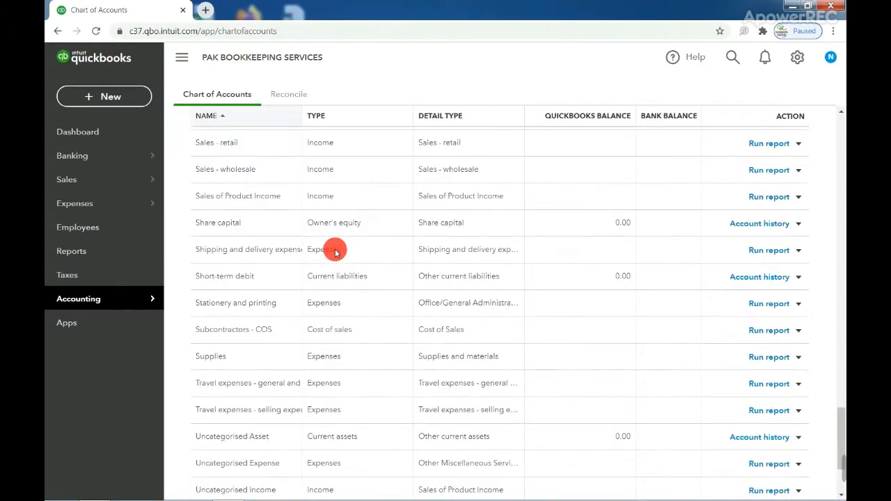
{"action": "scroll", "coordinate": [334, 252], "scroll_direction": "up", "scroll_amount": 10}
{"action": "scroll", "coordinate": [335, 252], "scroll_direction": "up", "scroll_amount": 10}
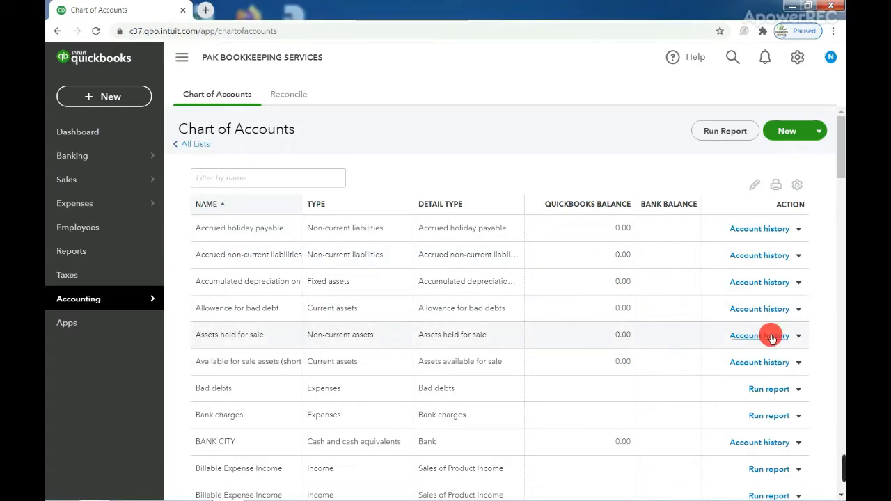
Make the 'Assets held for sale' account inactive and confirm with Yes
{"action": "left_click", "coordinate": [799, 336]}
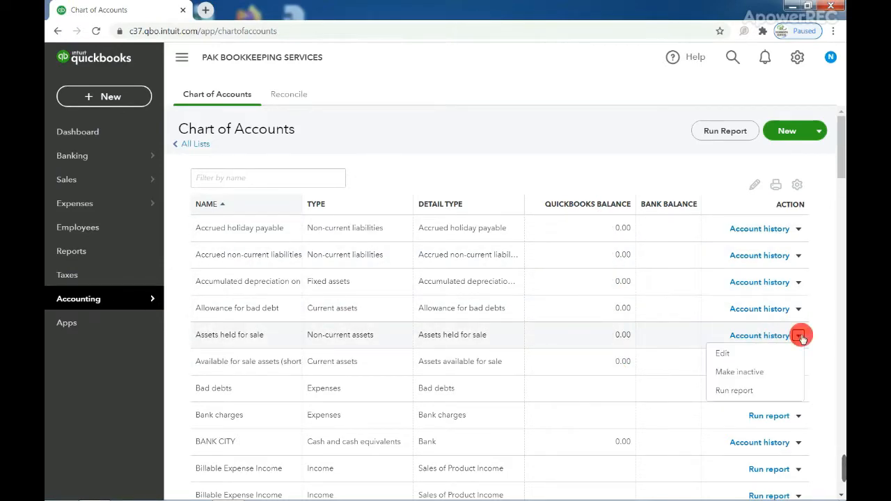
{"action": "left_click", "coordinate": [786, 372]}
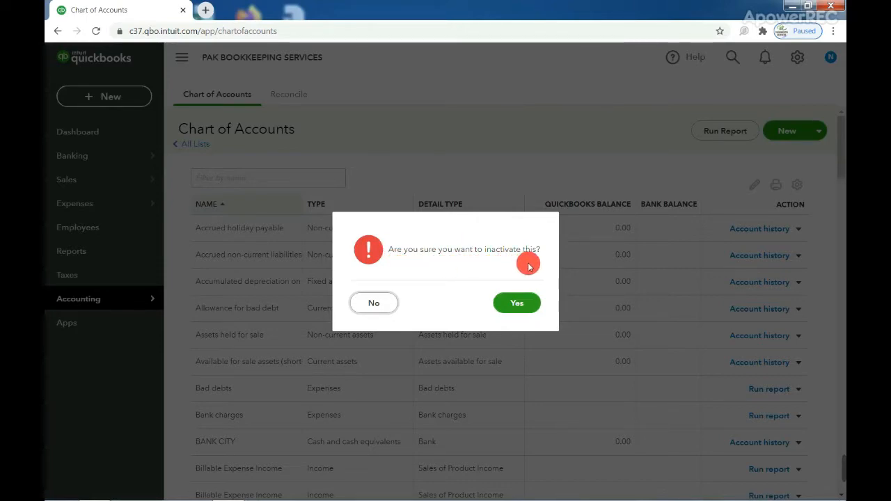
{"action": "left_click", "coordinate": [532, 307]}
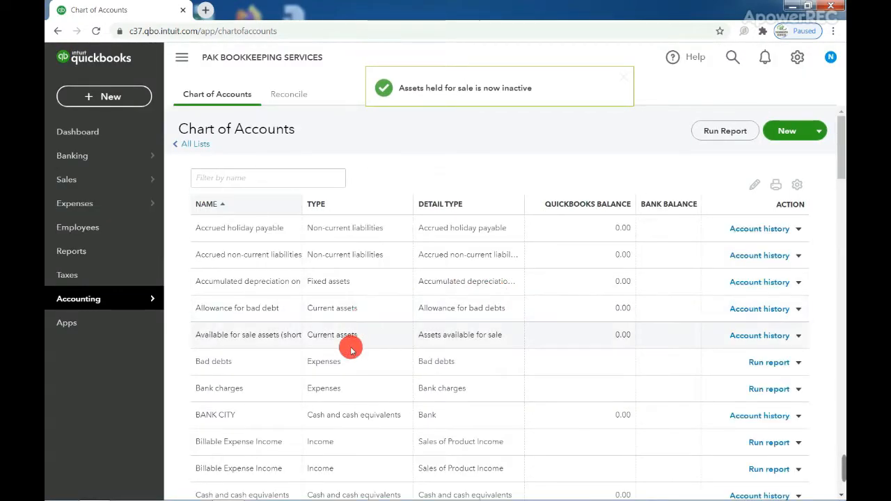
{"action": "scroll", "coordinate": [329, 305], "scroll_direction": "down", "scroll_amount": 1}
{"action": "scroll", "coordinate": [330, 305], "scroll_direction": "down", "scroll_amount": 5}
{"action": "scroll", "coordinate": [328, 302], "scroll_direction": "up", "scroll_amount": 8}
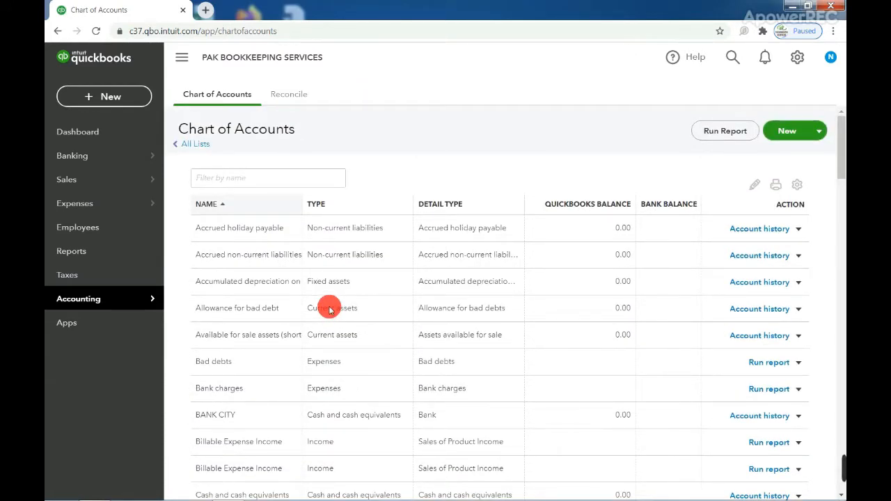
Filter the account list by 'BANK' to find the Bank charges account
{"action": "left_click", "coordinate": [239, 177]}
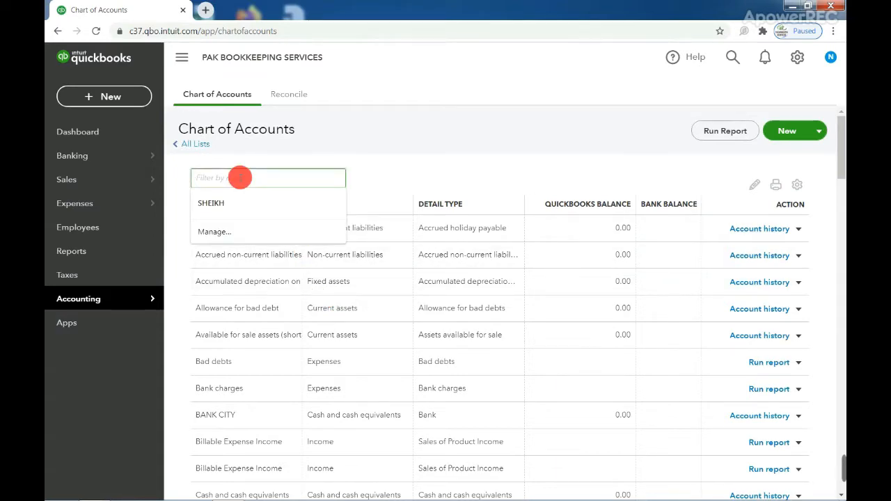
{"action": "type", "text": "BANK"}
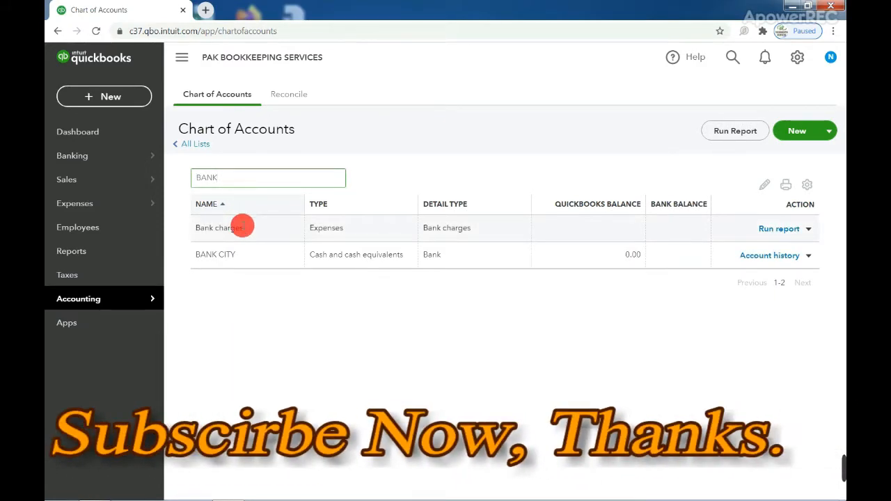
{"action": "left_click", "coordinate": [243, 227]}
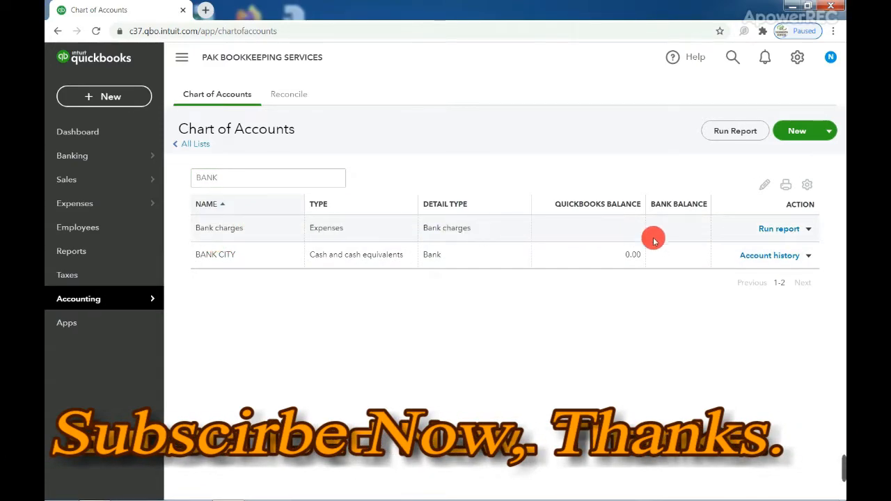
{"action": "left_click", "coordinate": [810, 230]}
Rename Bank charges to 'Bank charges HBL', save it, and clear the BANK filter
{"action": "left_click", "coordinate": [732, 246]}
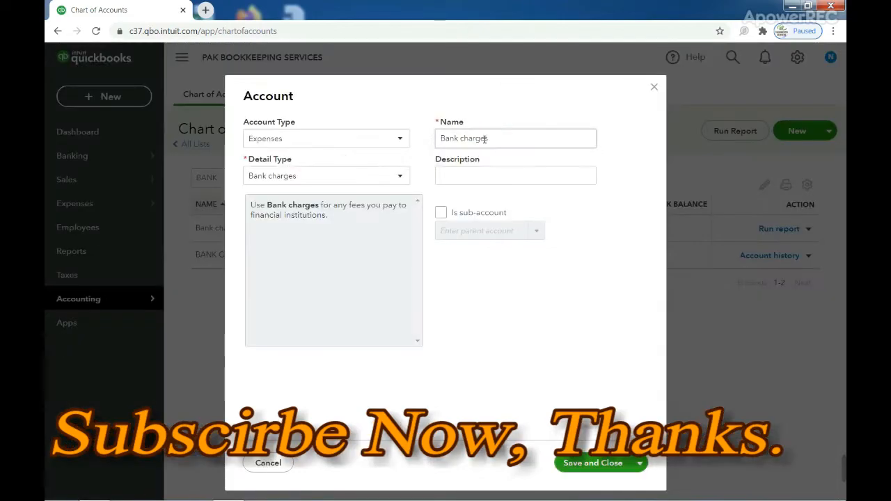
{"action": "triple_click", "coordinate": [499, 138]}
{"action": "left_click", "coordinate": [501, 139]}
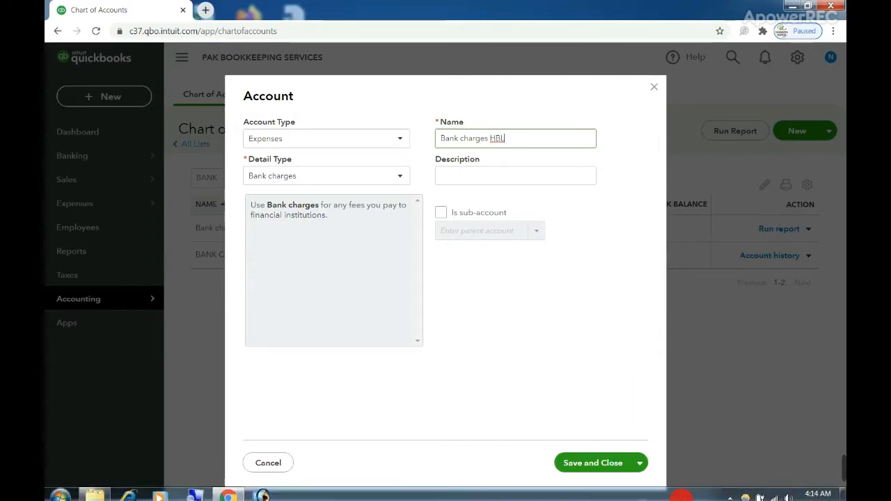
{"action": "left_click", "coordinate": [603, 462]}
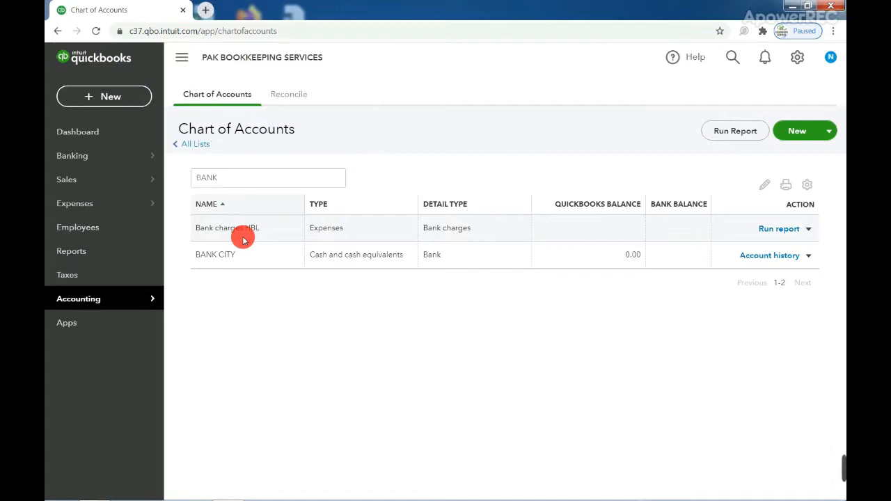
{"action": "double_click", "coordinate": [236, 181]}
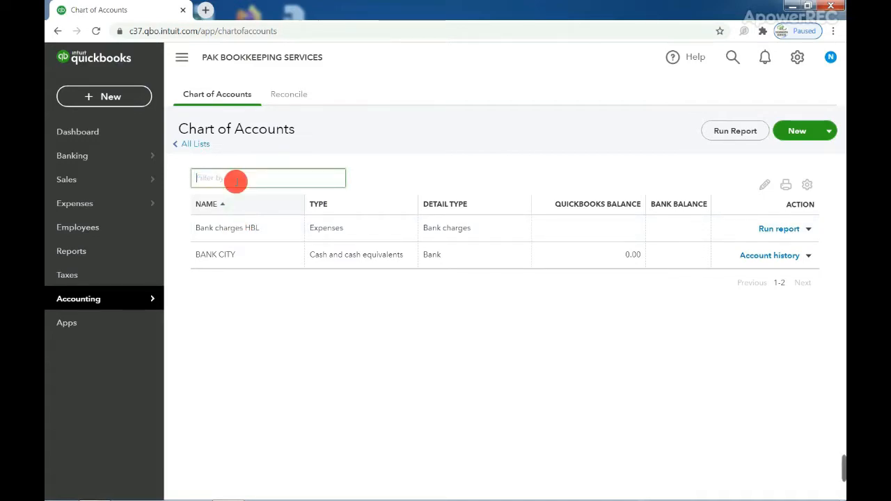
Start a new account with type Cash and cash equivalents and detail type Bank
{"action": "left_click", "coordinate": [789, 133]}
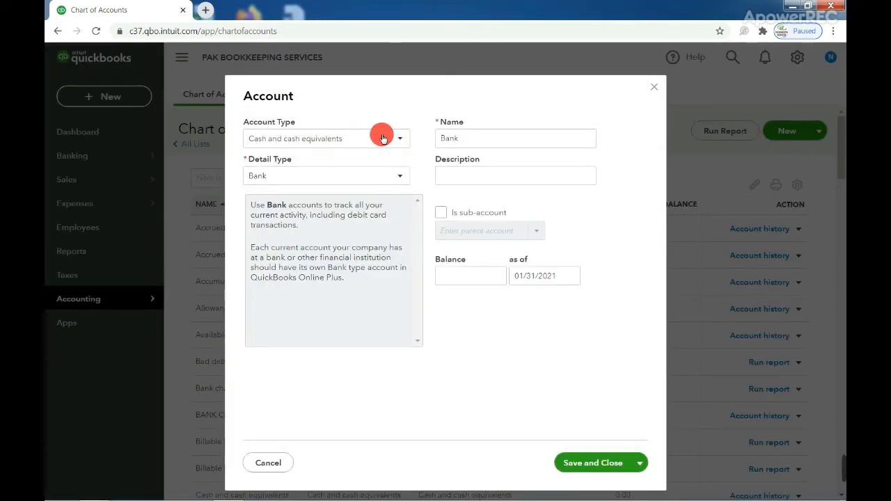
{"action": "left_click", "coordinate": [317, 139]}
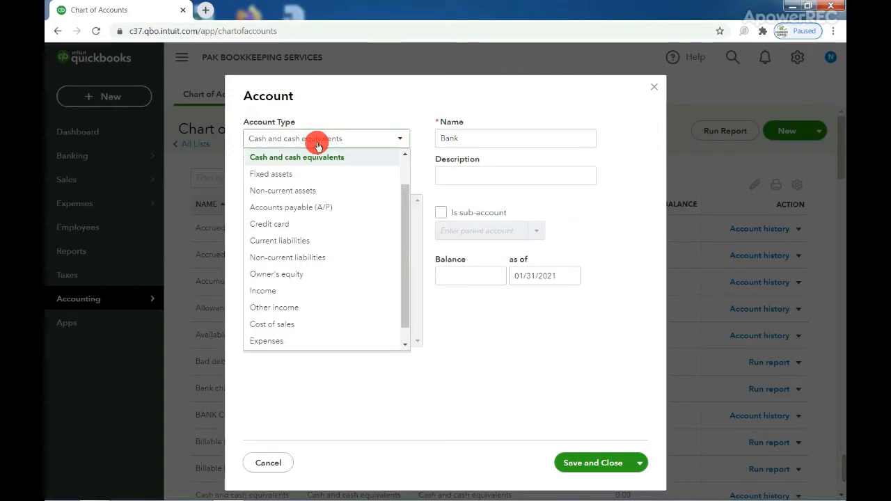
{"action": "scroll", "coordinate": [332, 173], "scroll_direction": "up", "scroll_amount": 1}
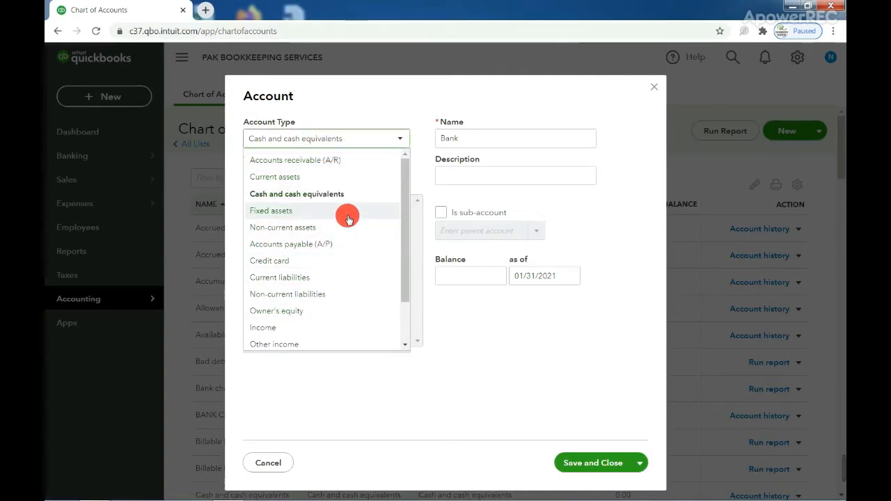
{"action": "scroll", "coordinate": [348, 219], "scroll_direction": "down", "scroll_amount": 1}
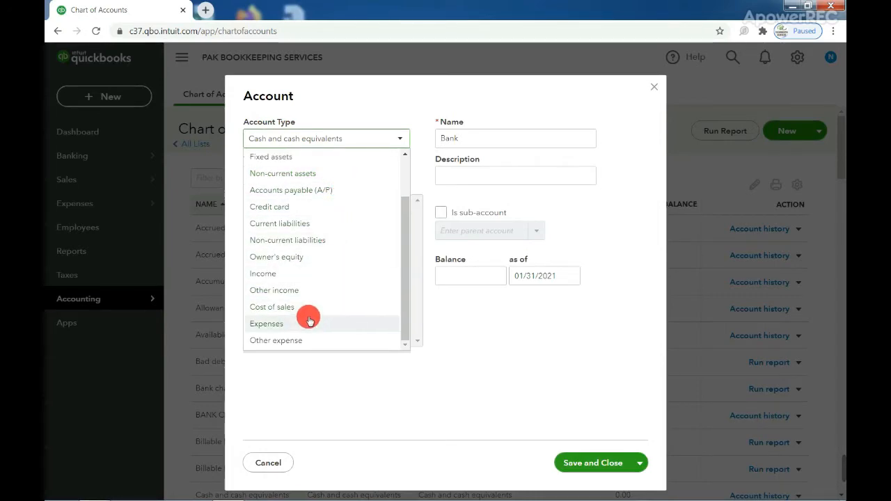
{"action": "scroll", "coordinate": [306, 264], "scroll_direction": "up", "scroll_amount": 1}
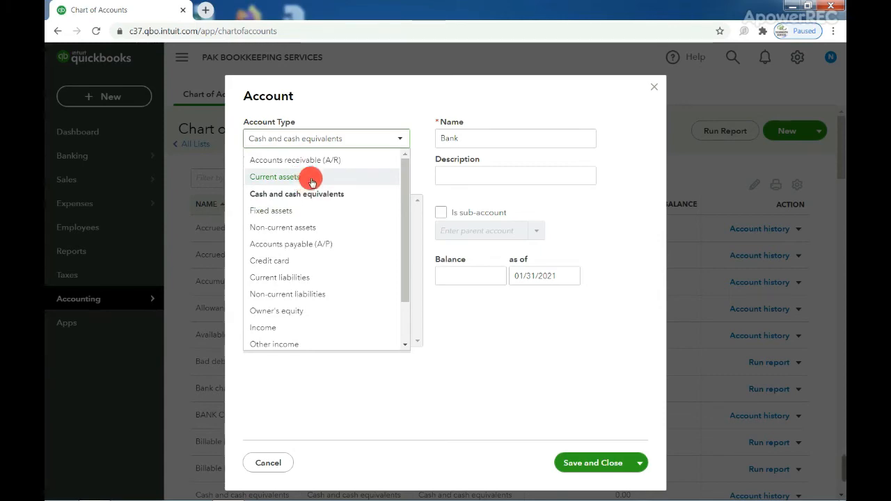
{"action": "left_click", "coordinate": [315, 194]}
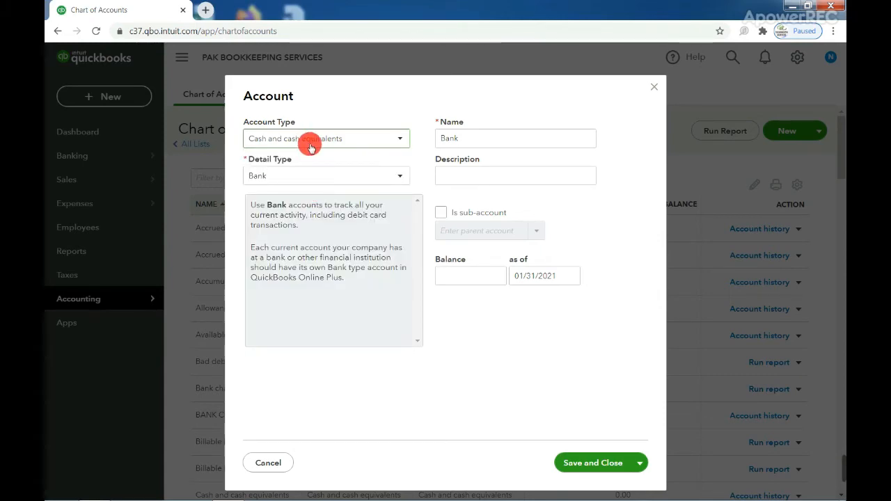
{"action": "left_click", "coordinate": [312, 176]}
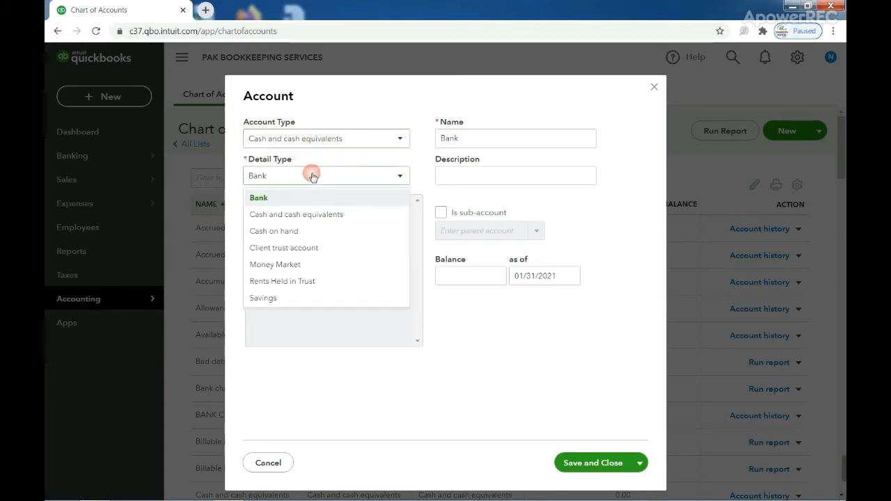
{"action": "left_click", "coordinate": [311, 176]}
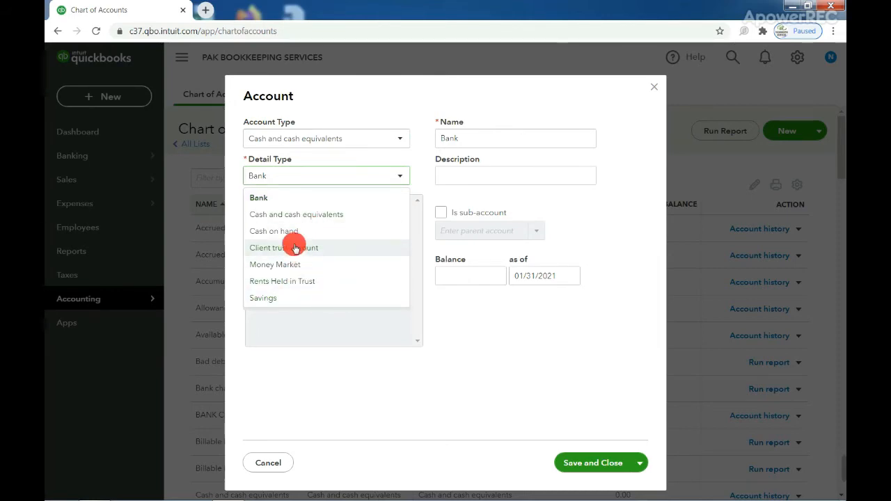
{"action": "left_click", "coordinate": [282, 202]}
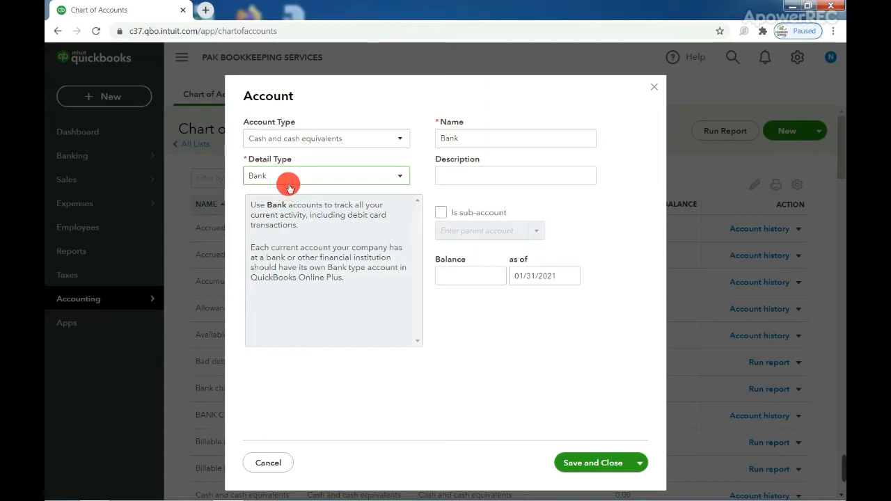
{"action": "left_click", "coordinate": [467, 138]}
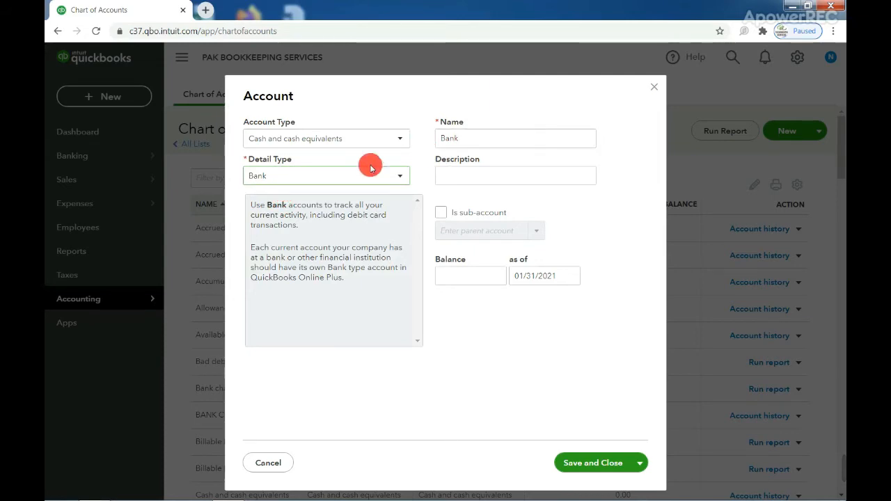
Name the account 'BANK HBL A/C 1123', set as-of date 01/01/2021, and save
{"action": "double_click", "coordinate": [516, 139]}
{"action": "type", "text": "BANK HBL"}
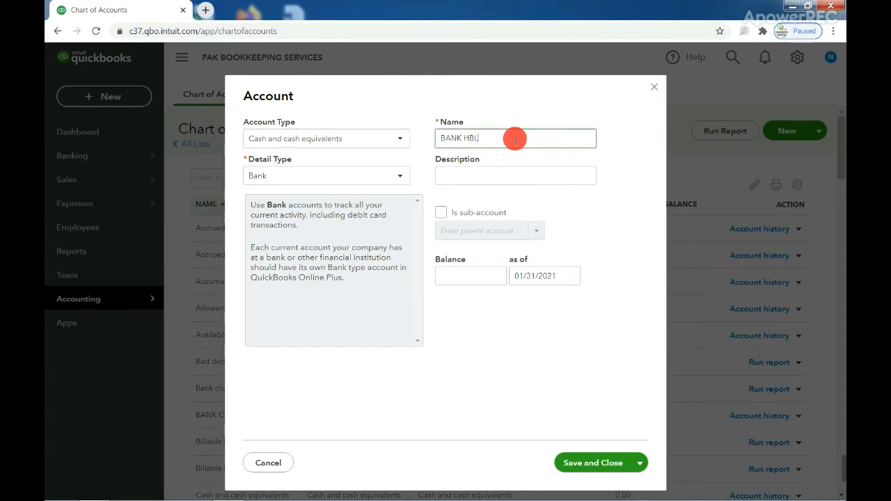
{"action": "type", "text": " A/C 1123"}
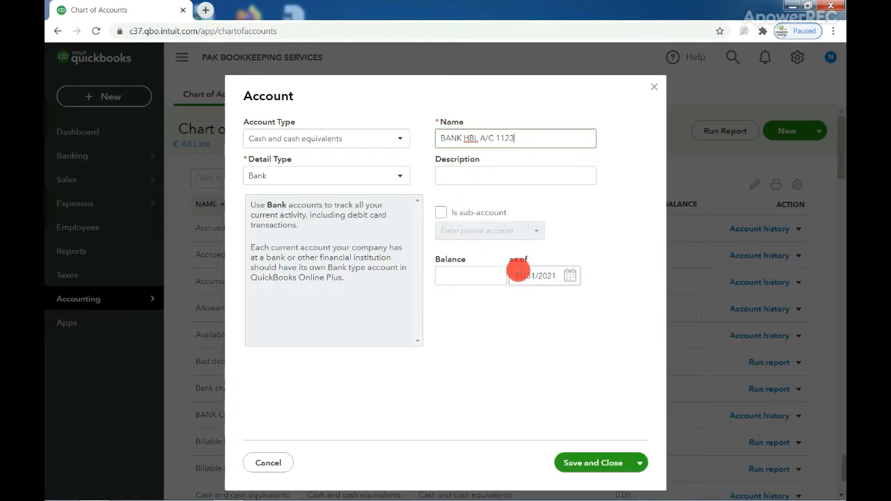
{"action": "left_click", "coordinate": [570, 277]}
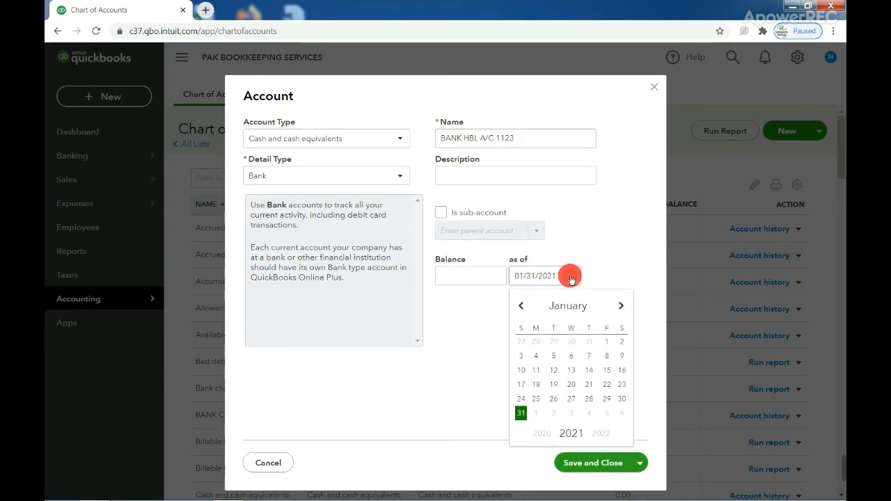
{"action": "left_click", "coordinate": [606, 342]}
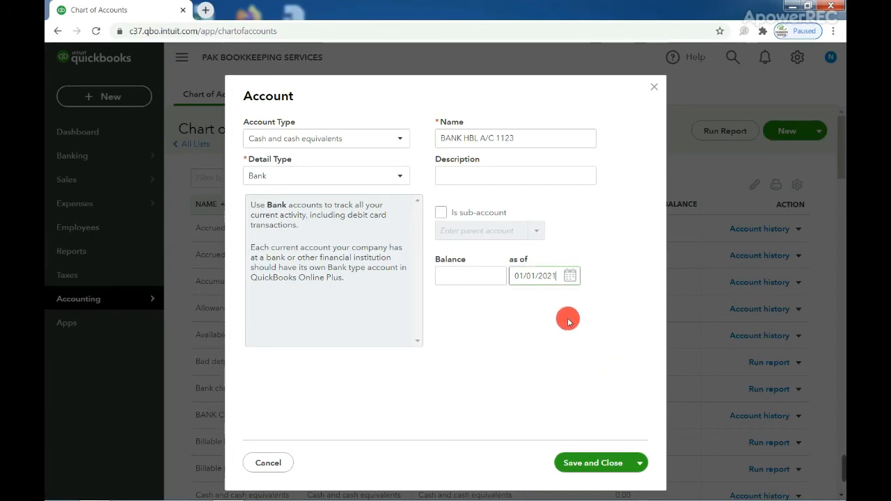
{"action": "left_click", "coordinate": [577, 463]}
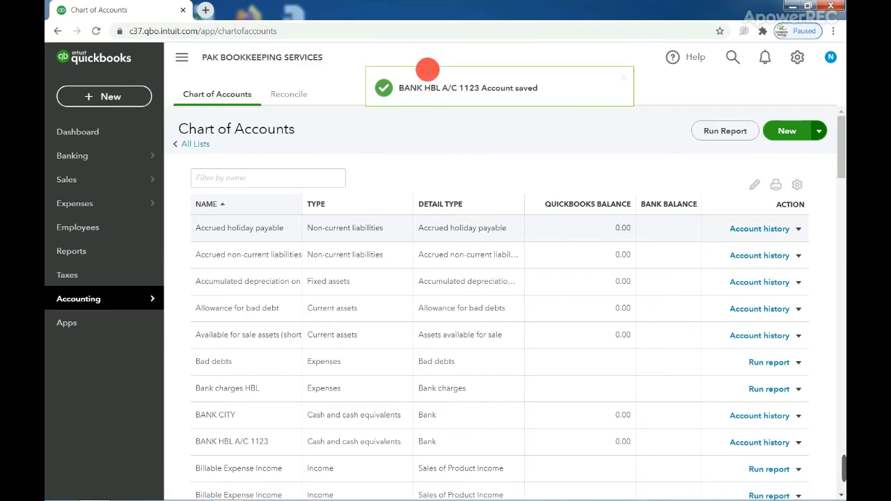
{"action": "left_click", "coordinate": [239, 177]}
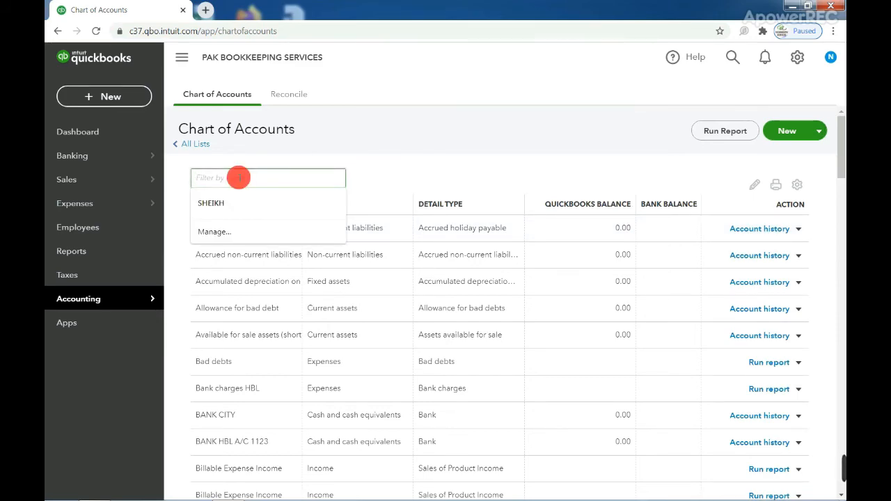
{"action": "left_click", "coordinate": [239, 178]}
{"action": "type", "text": "HBL"}
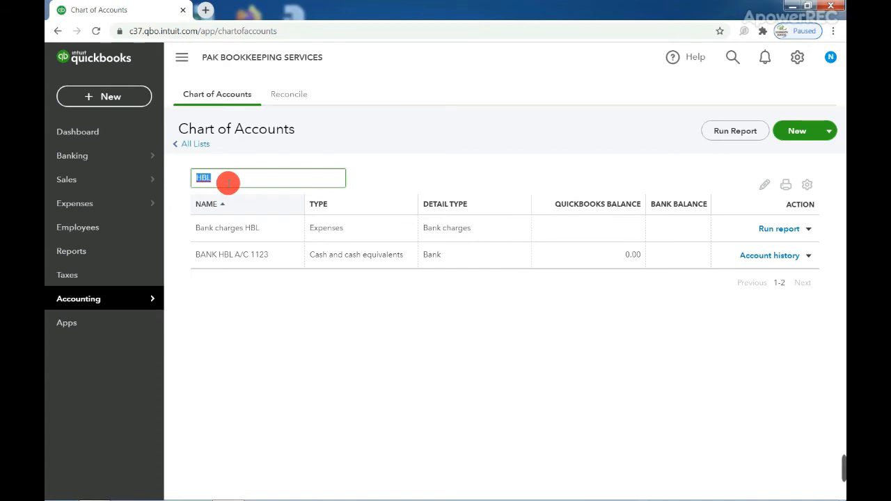
{"action": "key", "text": "BackSpace"}
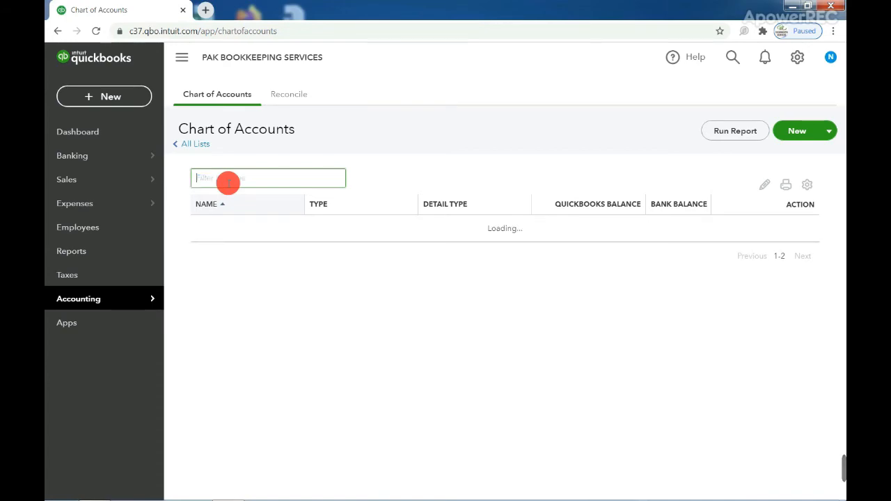
Scroll back to the top of the Chart of Accounts before heading to the Dashboard
{"action": "scroll", "coordinate": [341, 244], "scroll_direction": "down", "scroll_amount": 5}
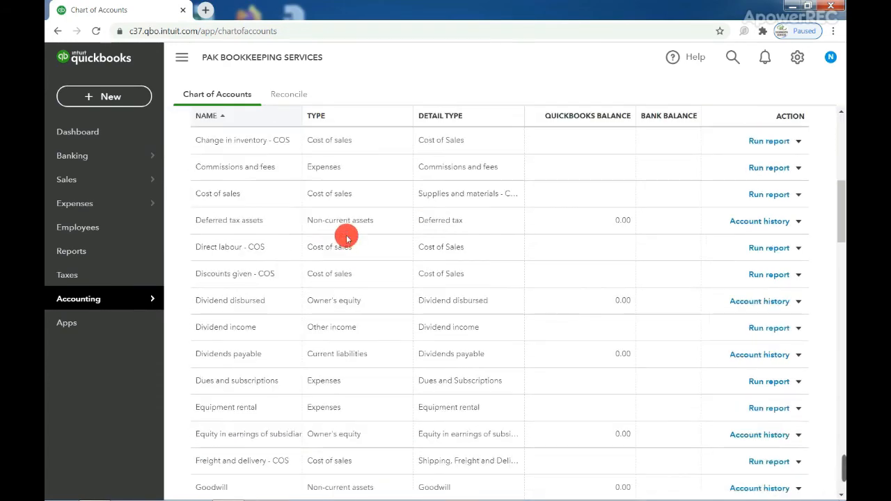
{"action": "scroll", "coordinate": [347, 239], "scroll_direction": "up", "scroll_amount": 5}
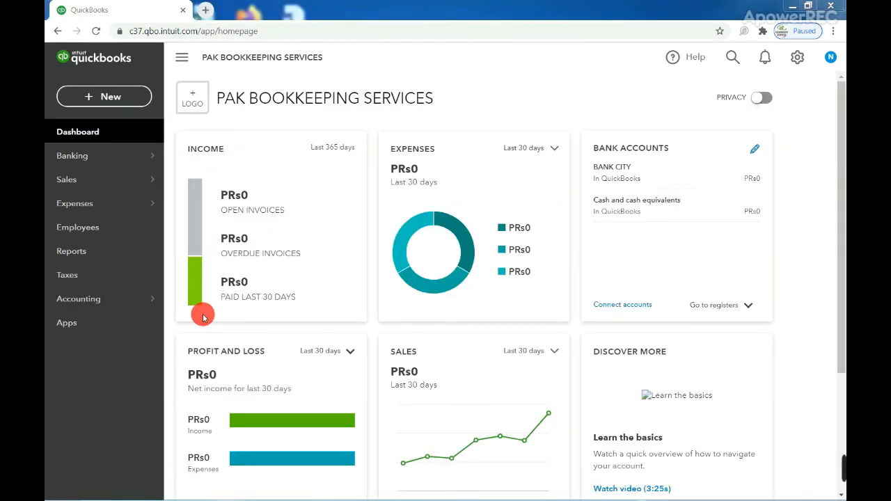
{"action": "mouse_move", "coordinate": [128, 307]}
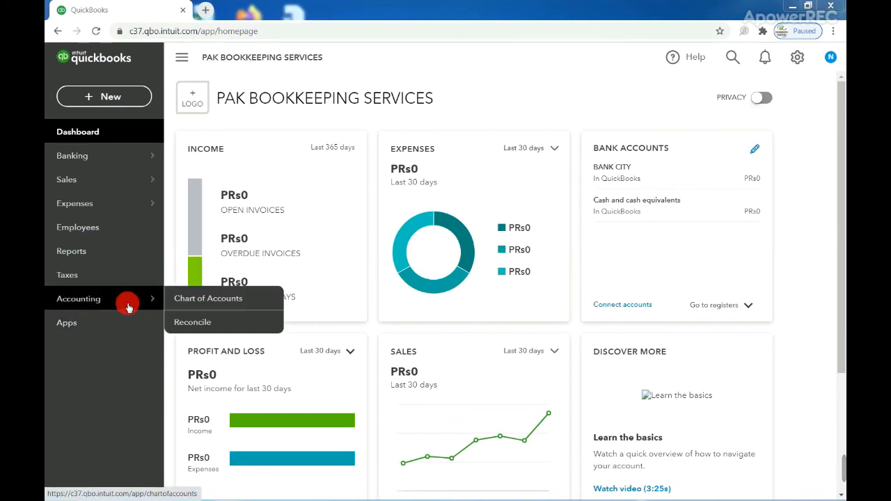